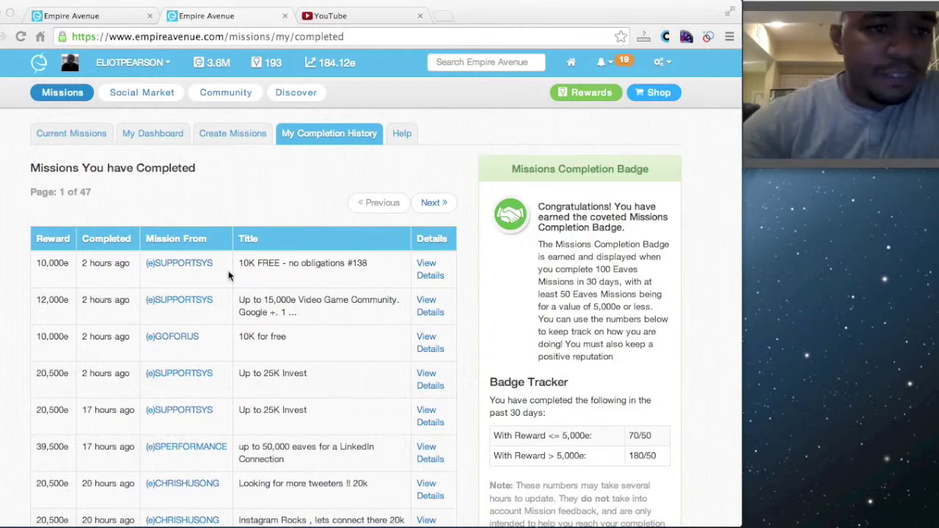
- View your own profile and its mission completion history, with badge tracker at 70/50 and 180/50
left_click(132, 21)
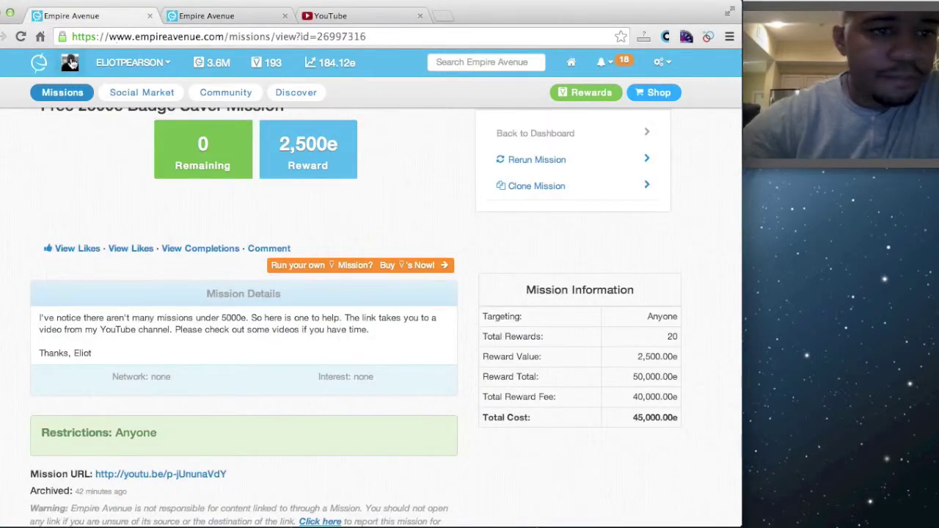
left_click(69, 65)
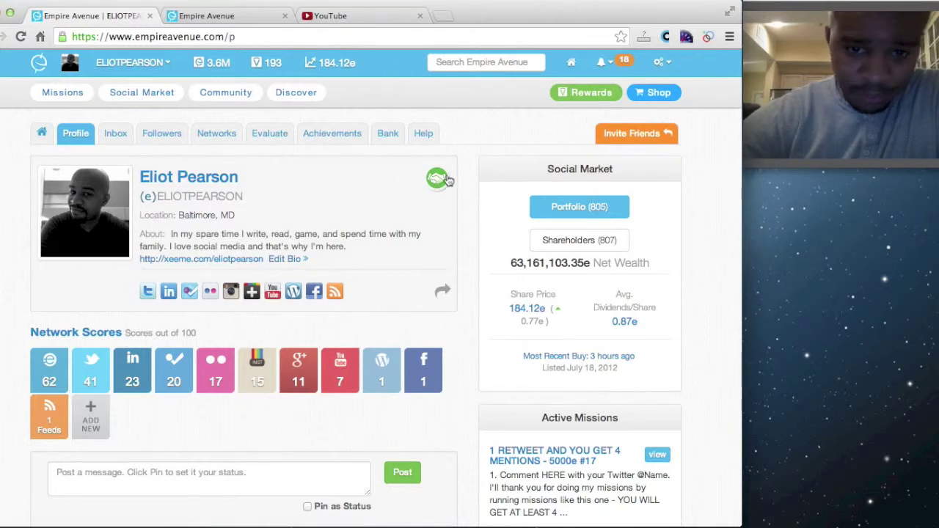
left_click(243, 7)
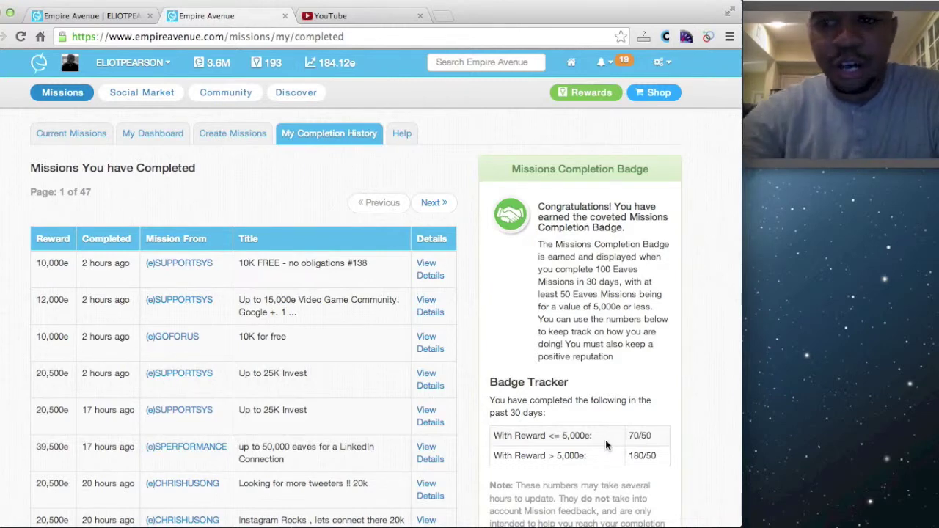
left_click(118, 16)
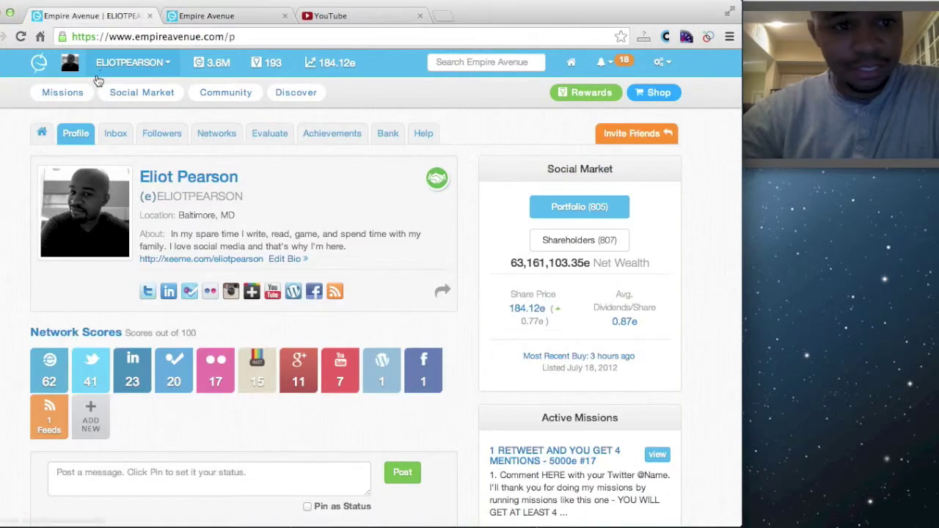
- Review the archived Free 2500e Badge Saver Mission's details from My Dashboard
left_click(83, 94)
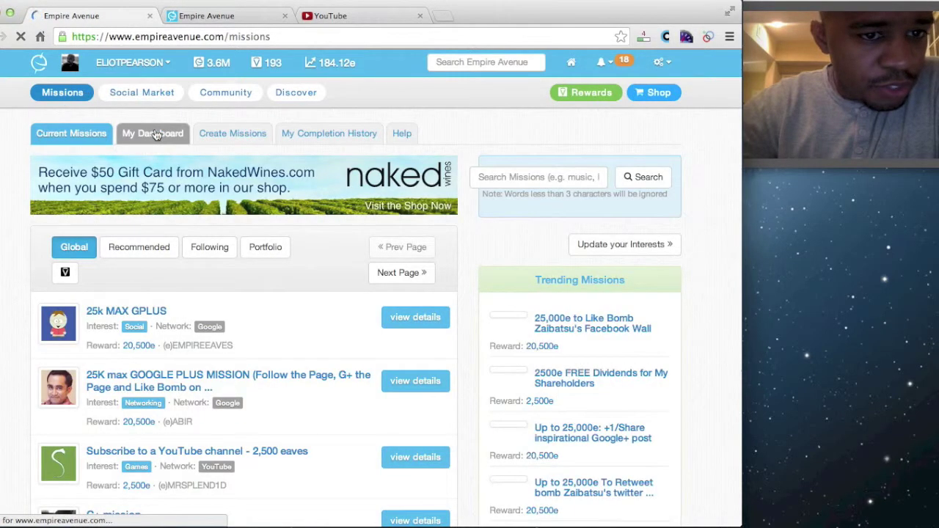
left_click(155, 135)
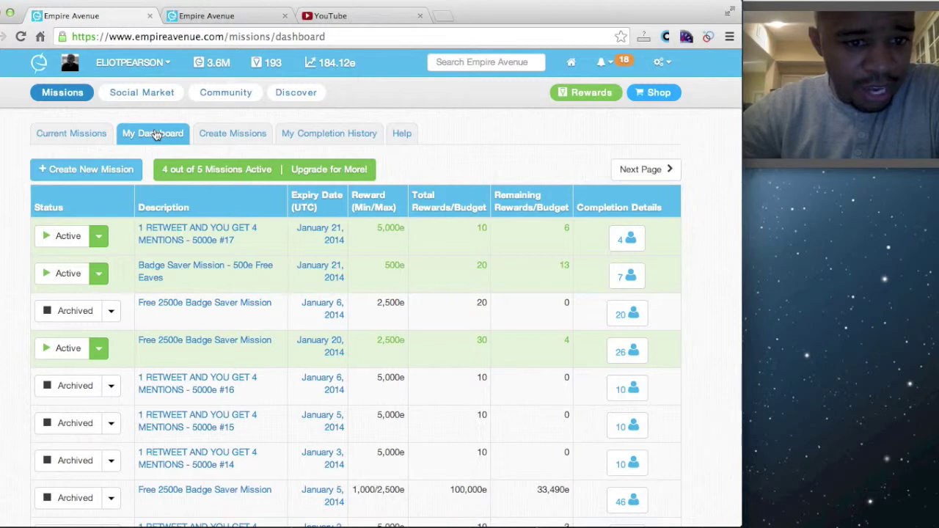
left_click(205, 304)
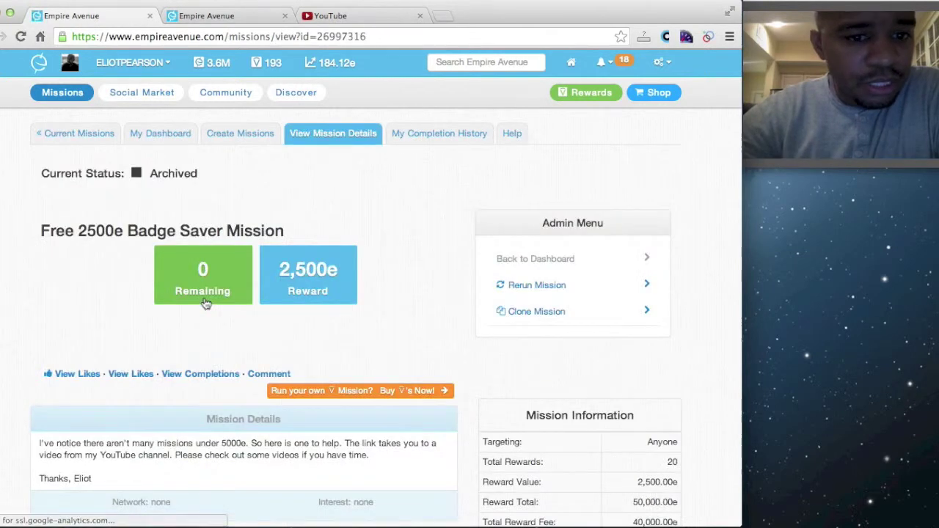
scroll(297, 207, "down", 1)
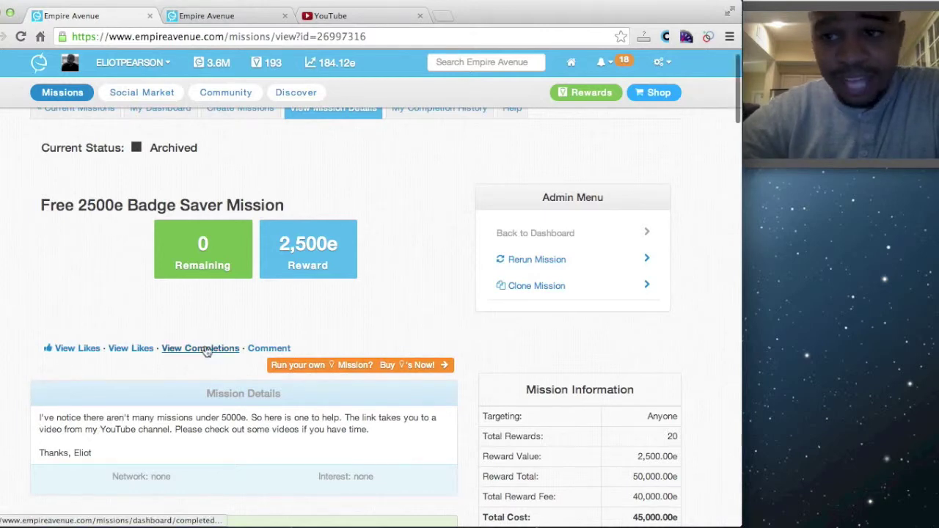
scroll(207, 355, "down", 3)
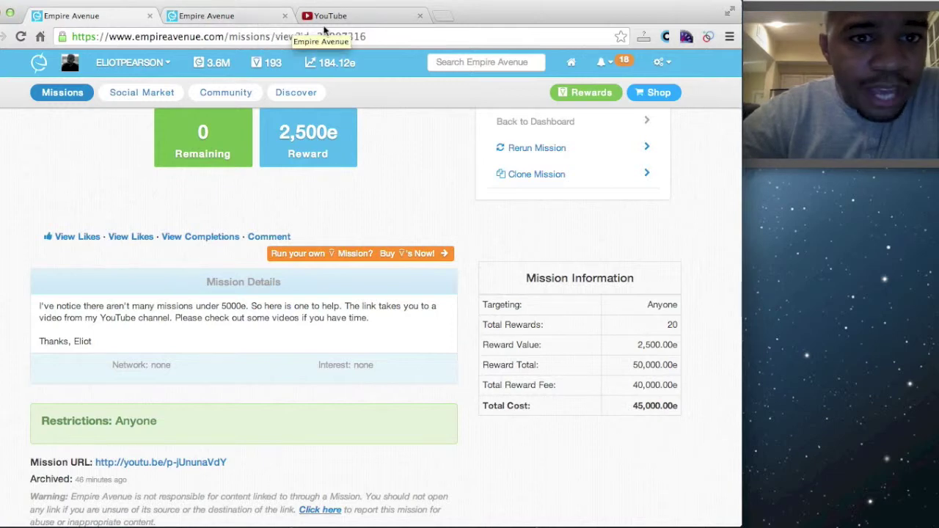
scroll(267, 343, "up", 2)
scroll(268, 343, "up", 2)
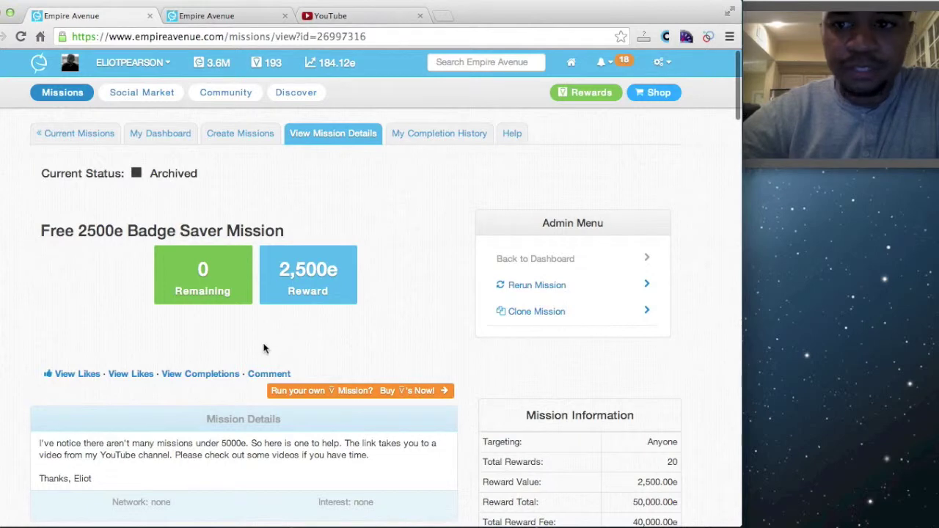
left_click(355, 20)
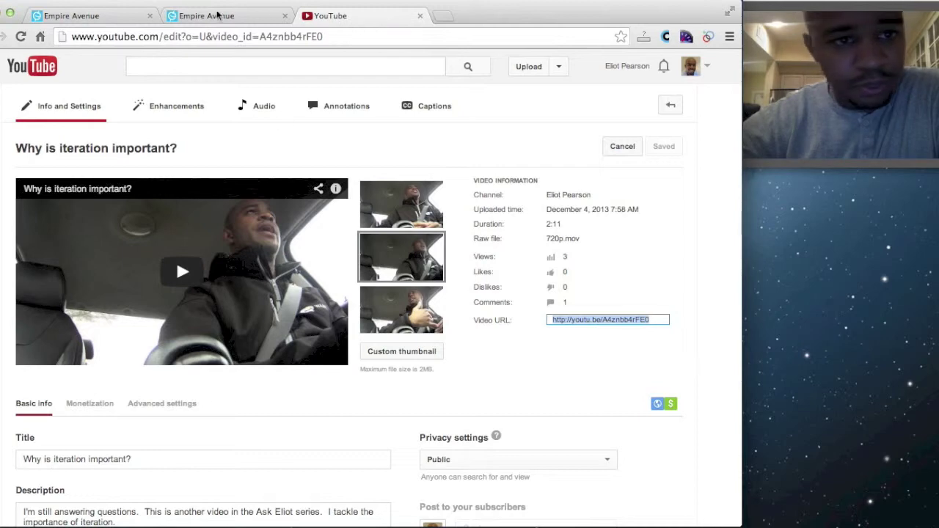
- Copy the video's short YouTube link and return to the Empire Avenue missions dashboard
left_click(122, 16)
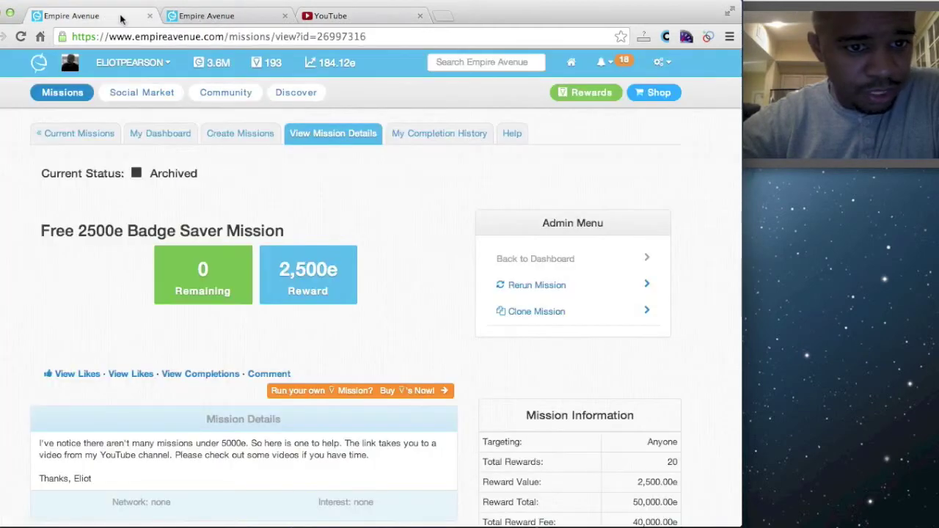
left_click(156, 141)
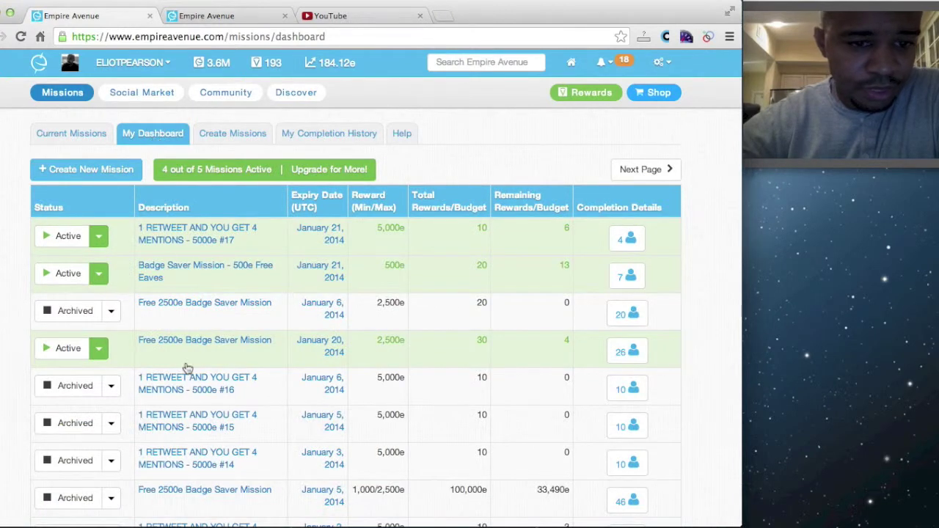
- Open a listed mission in a new tab and start a blank Create New Mission form
left_click(225, 310, "super")
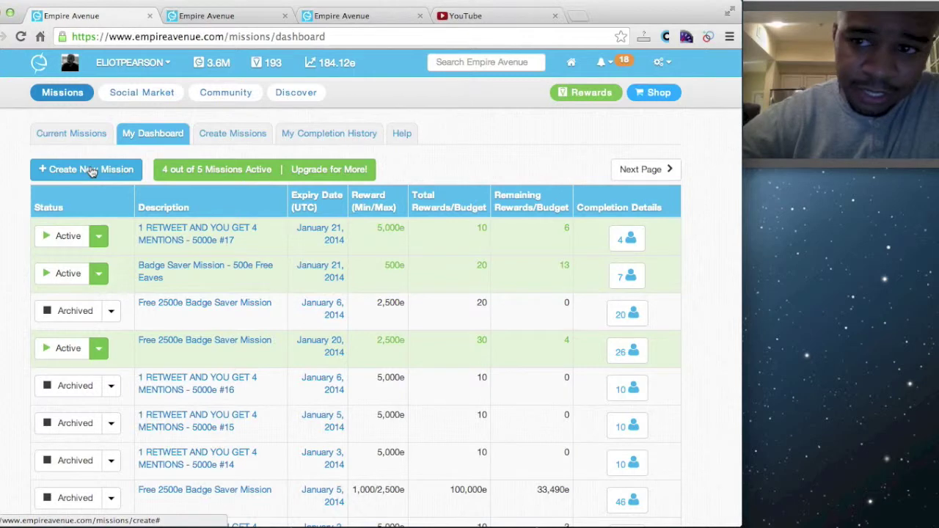
left_click(91, 171)
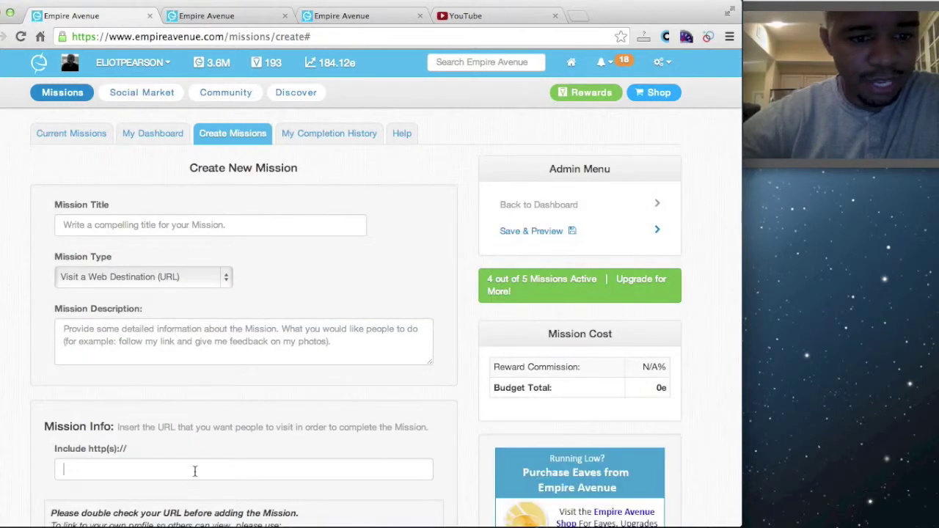
left_click(194, 471)
type("http://youtu.be/A4znbb4rFE0")
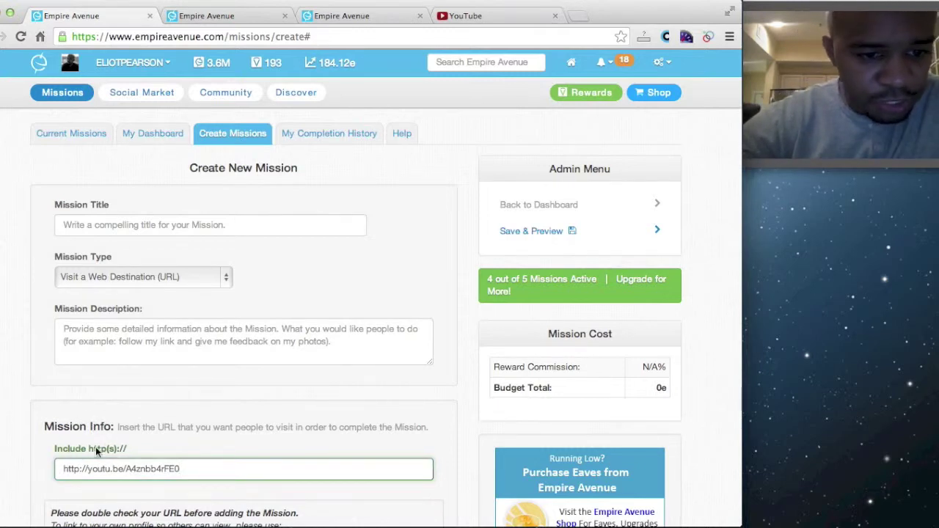
left_click(245, 17)
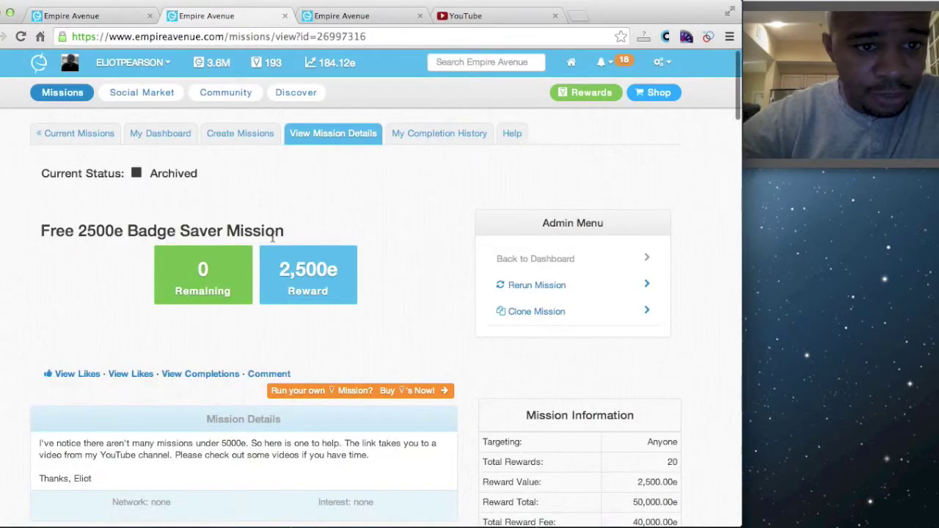
left_click_drag(295, 232, 44, 231)
key("ctrl+c")
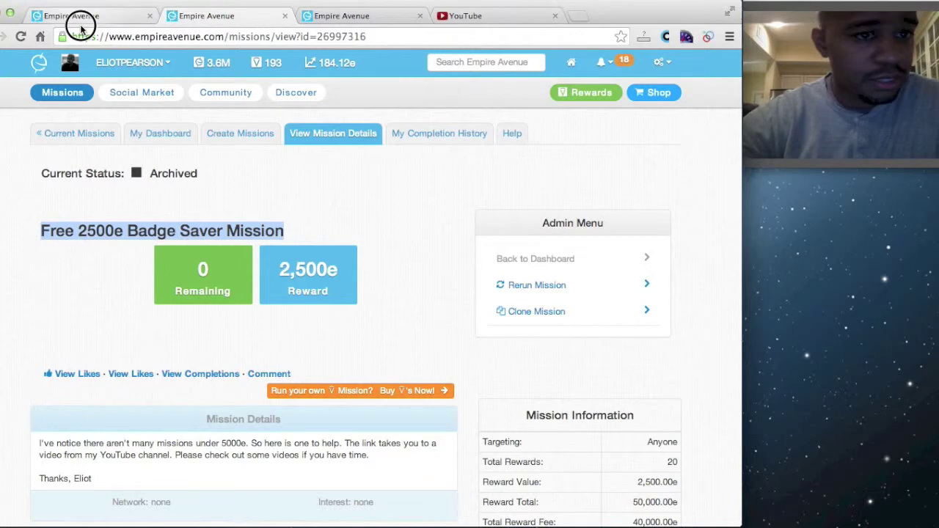
left_click(83, 20)
left_click(157, 215)
key("ctrl+v")
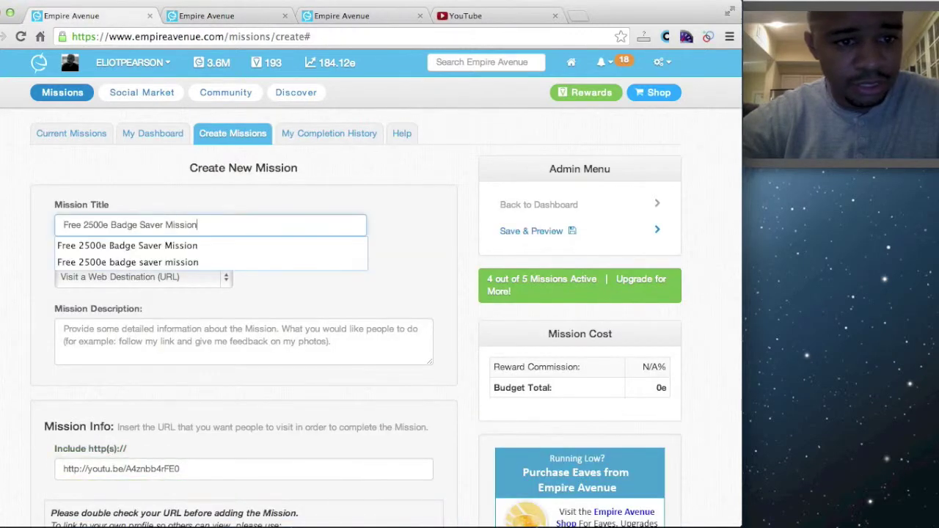
left_click(200, 305)
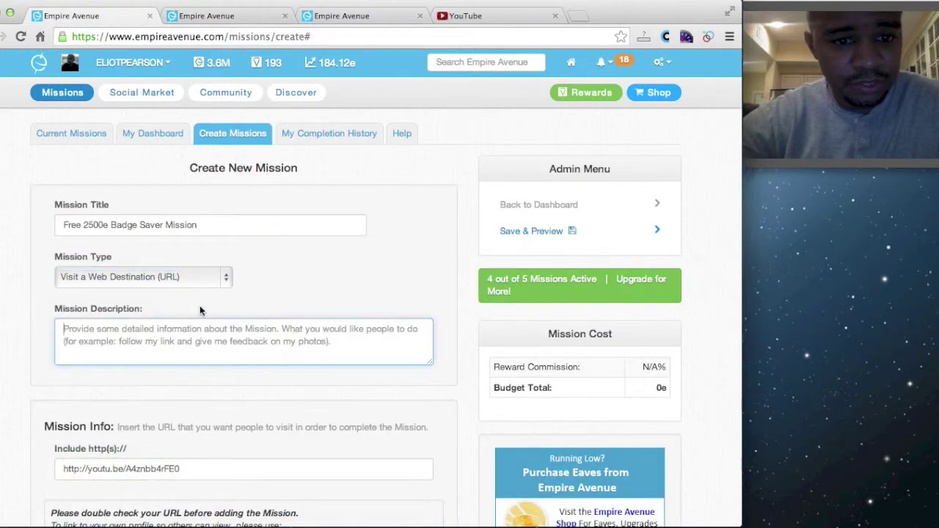
left_click(63, 225)
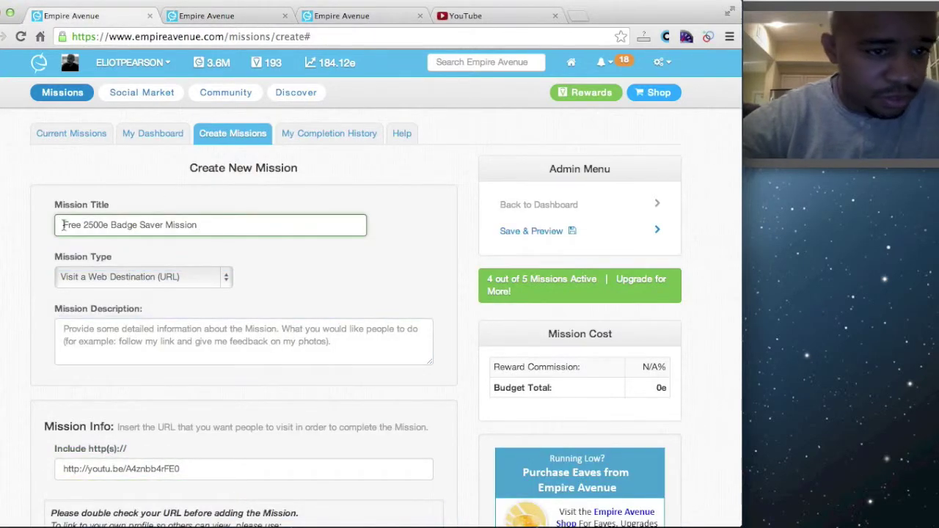
- Copy the earlier mission's description text into the new mission's description field
left_click(220, 16)
scroll(133, 435, "down", 3)
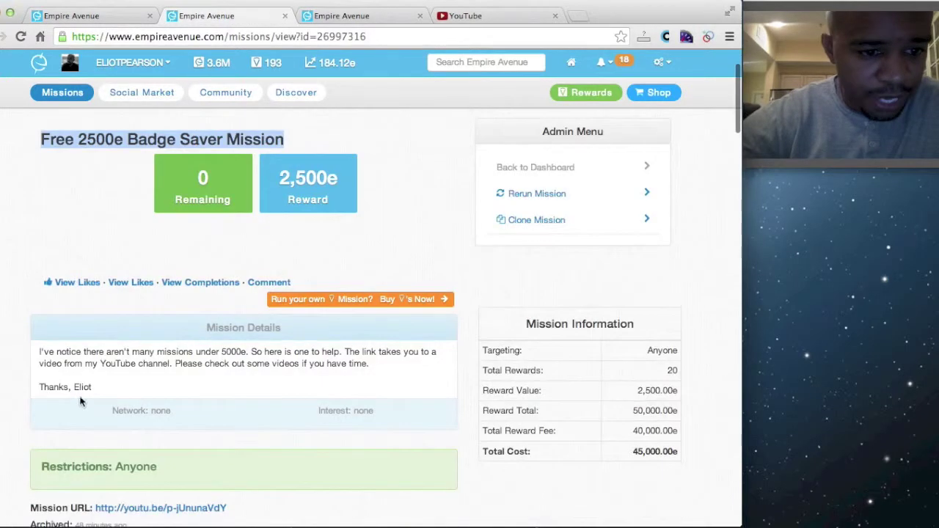
left_click(43, 353)
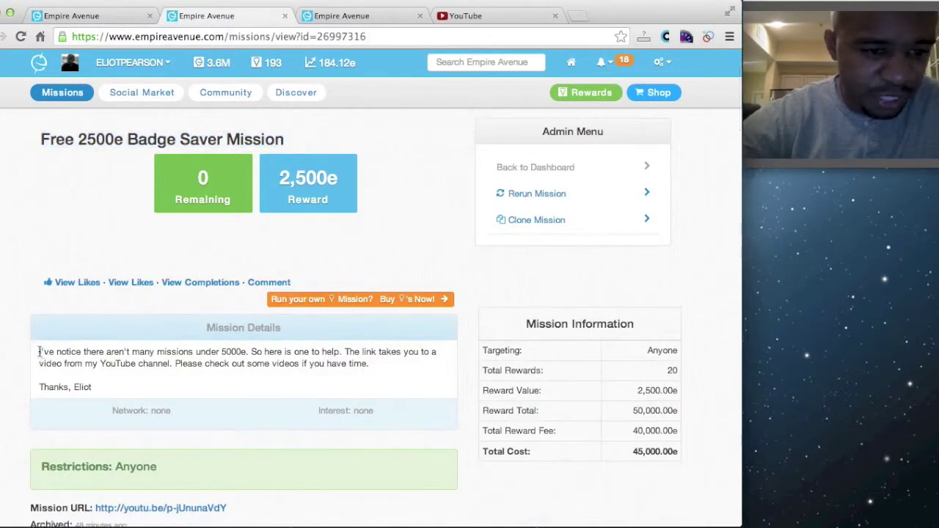
left_click_drag(41, 352, 112, 396)
key("ctrl+c")
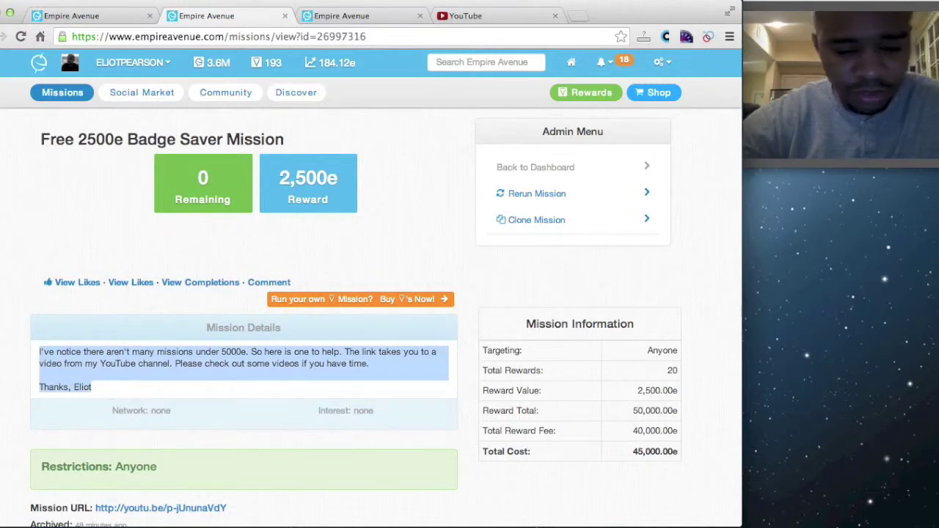
left_click(95, 18)
left_click(180, 342)
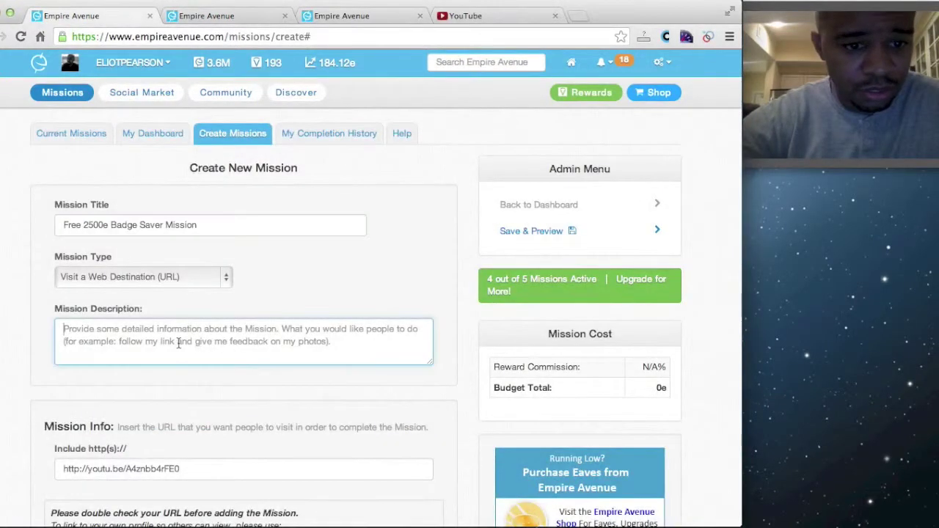
key("ctrl+v")
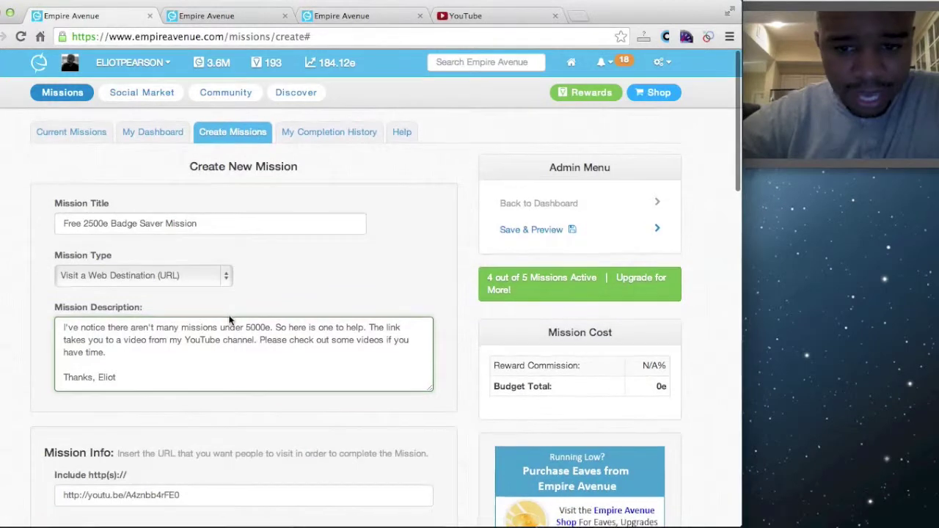
scroll(229, 321, "down", 5)
- Set Eaves Reward (Legacy) at 2,500e each for 20 rewards, a 90,000e total cost
scroll(229, 320, "down", 2)
scroll(229, 320, "down", 4)
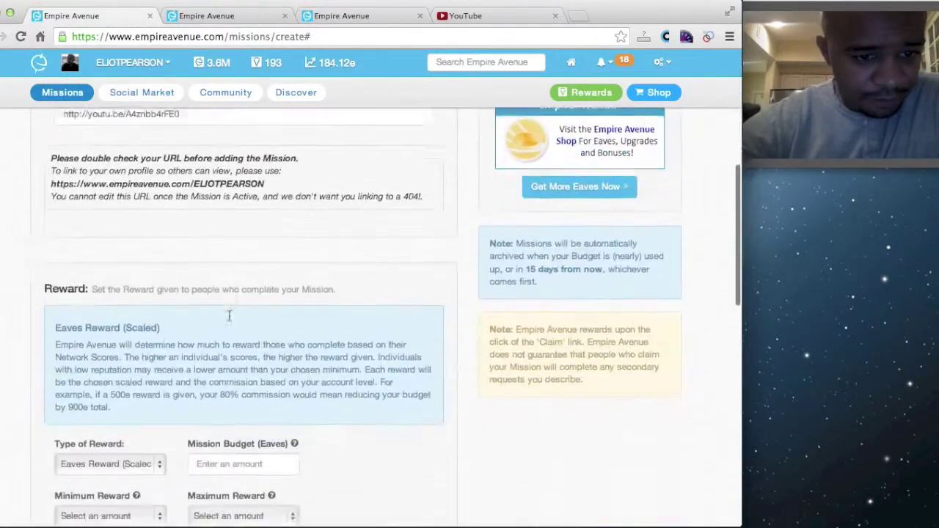
scroll(229, 321, "down", 4)
left_click(149, 334)
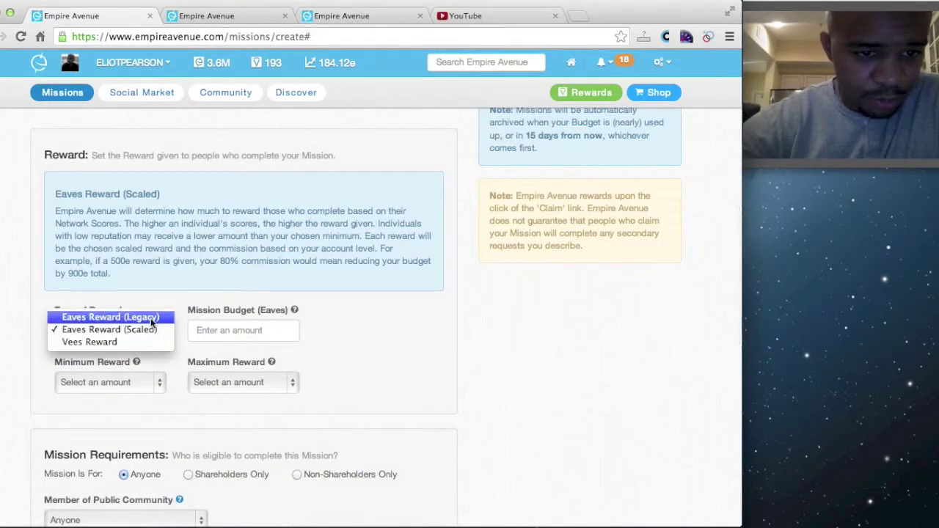
left_click(150, 318)
left_click(251, 294)
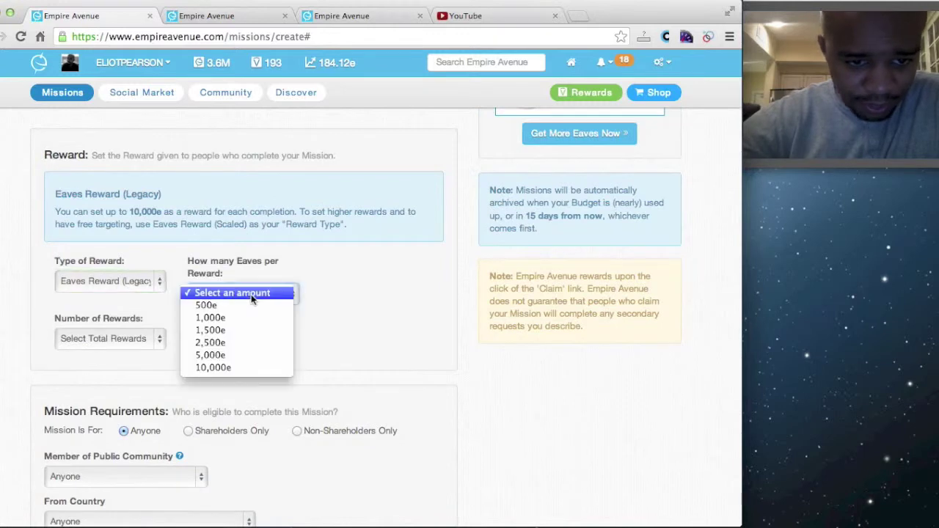
left_click(208, 342)
left_click(97, 338)
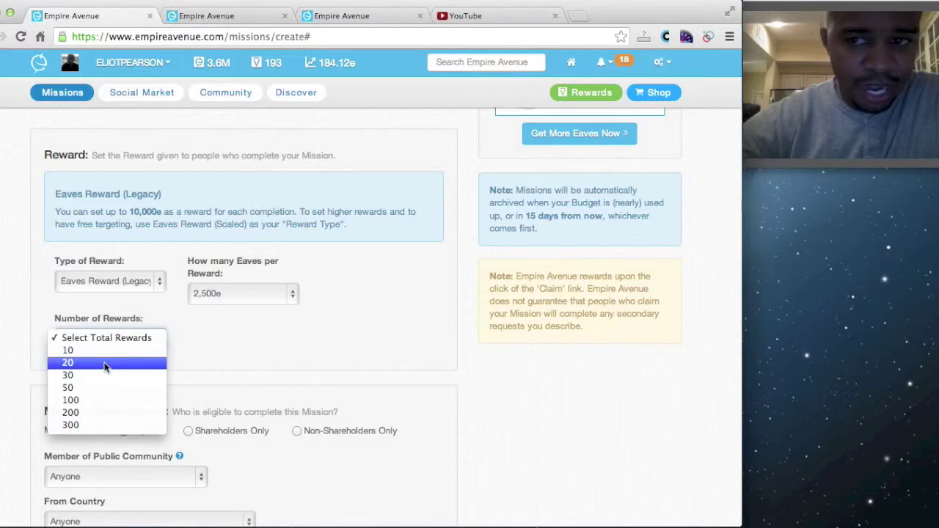
left_click(105, 363)
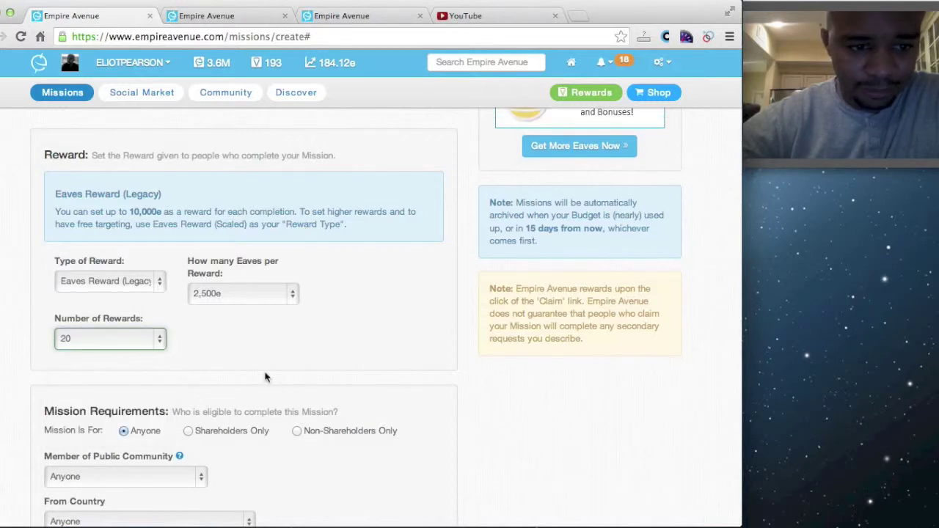
scroll(266, 376, "up", 3)
scroll(266, 376, "up", 2)
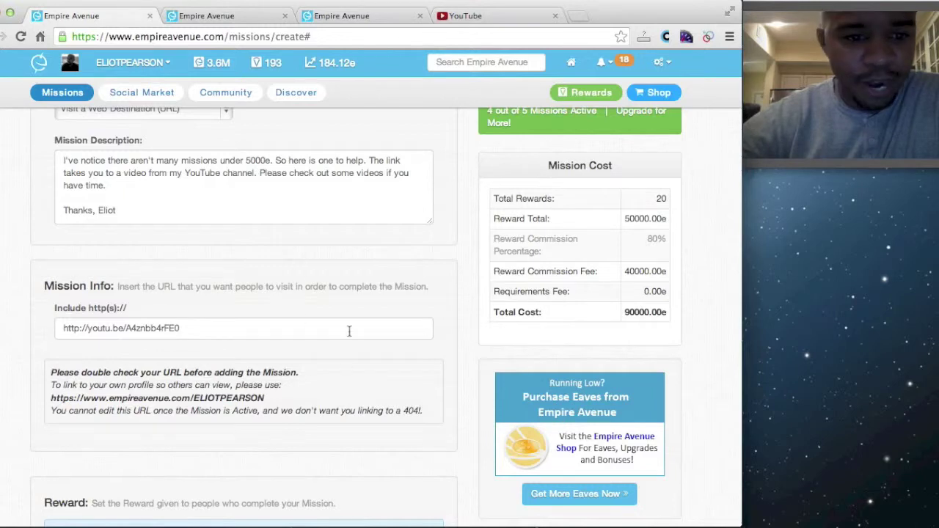
- Save and preview the new mission, then run a Test Claim of its video link
scroll(362, 461, "down", 2)
scroll(361, 461, "down", 5)
scroll(361, 461, "down", 4)
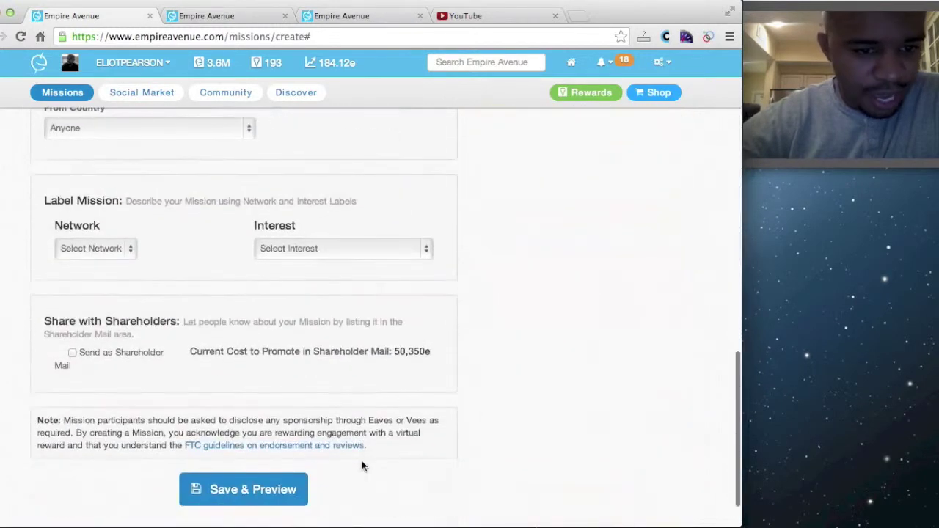
left_click(245, 491)
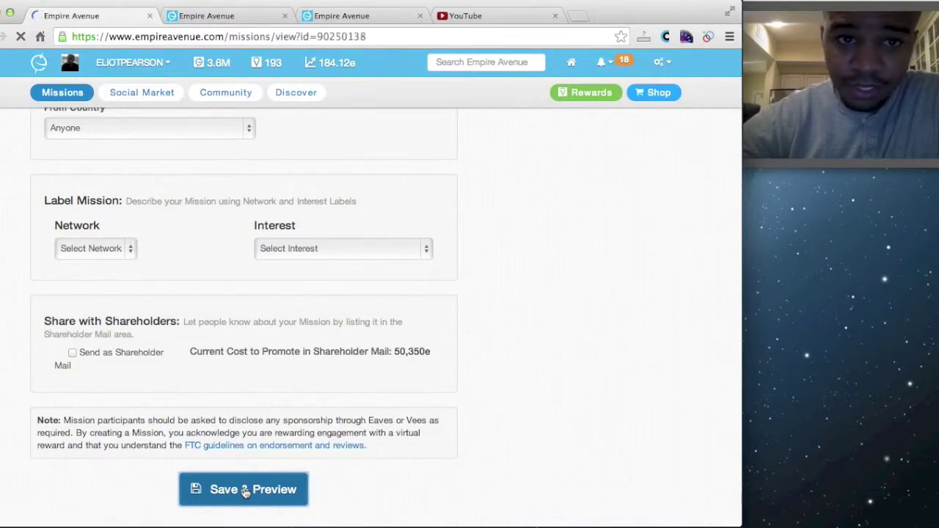
scroll(234, 367, "down", 5)
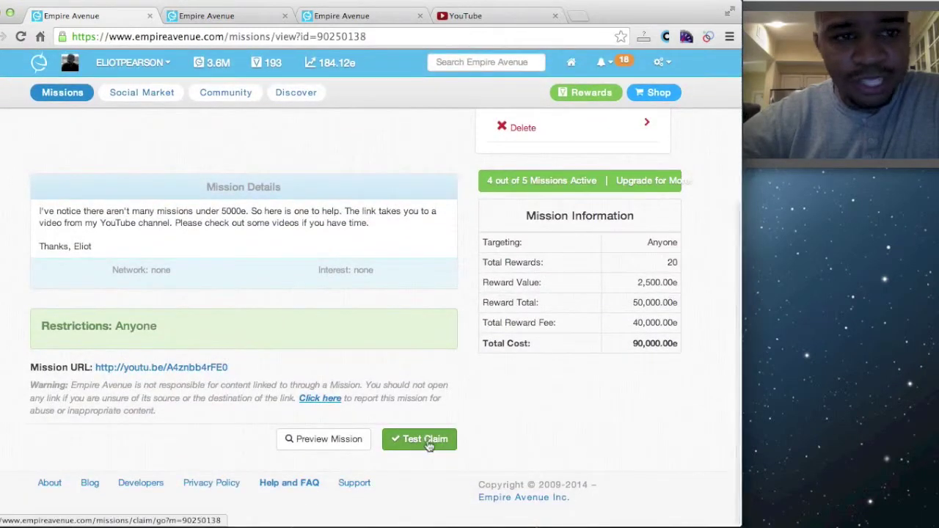
left_click(430, 442)
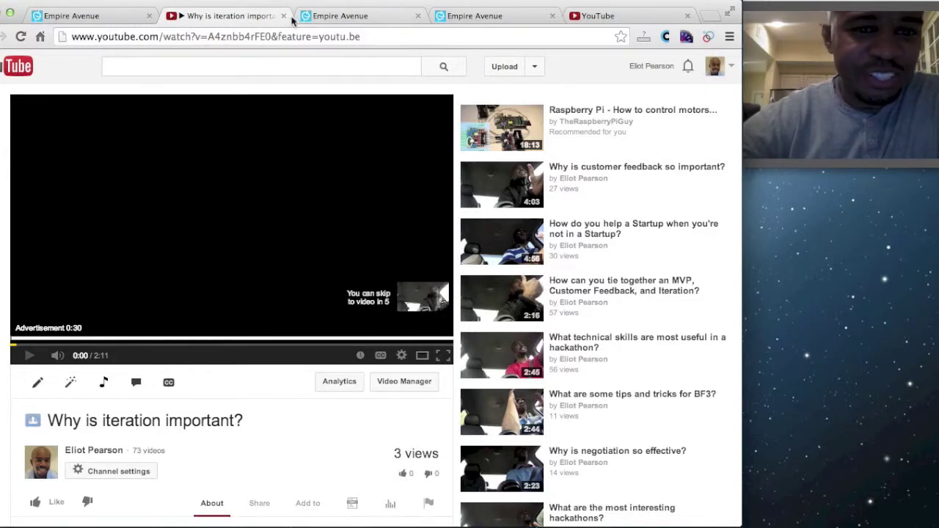
- Confirm 'Why is iteration important?' opens on YouTube, then close that tab
left_click(283, 16)
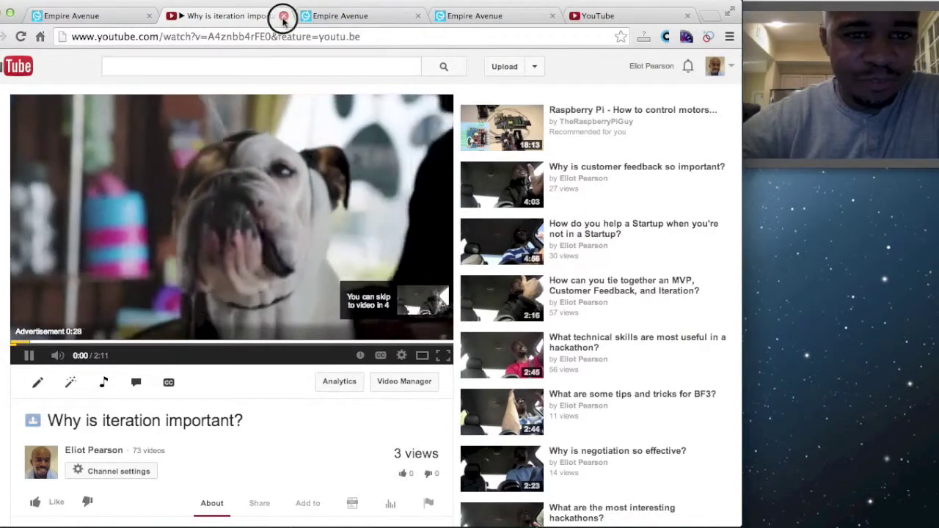
- Start the new mission from the Admin Menu and confirm, leaving it active with 20 of 20 rewards
scroll(409, 297, "up", 5)
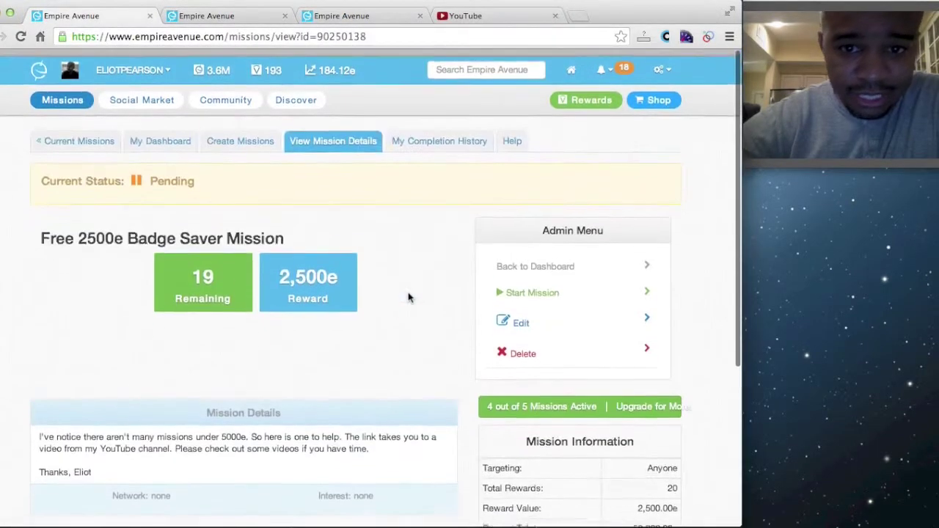
scroll(409, 297, "down", 2)
left_click(547, 234)
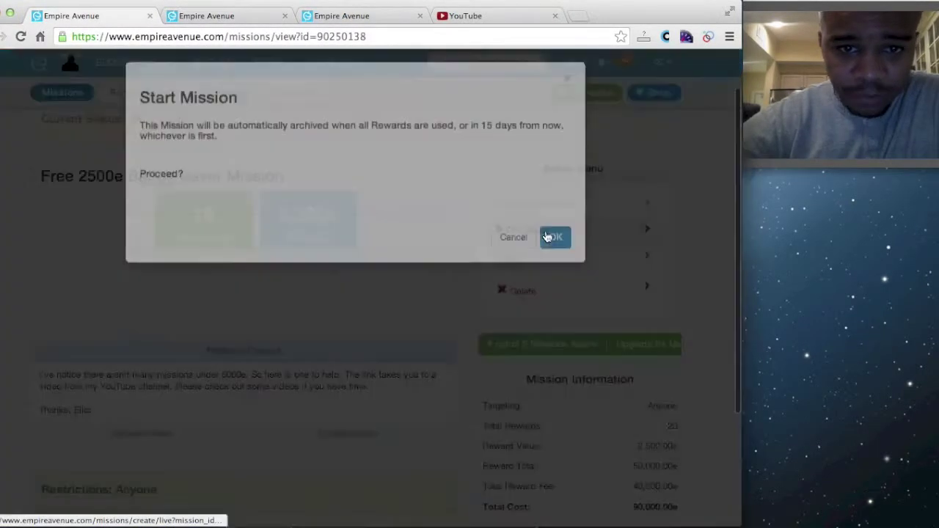
left_click(552, 277)
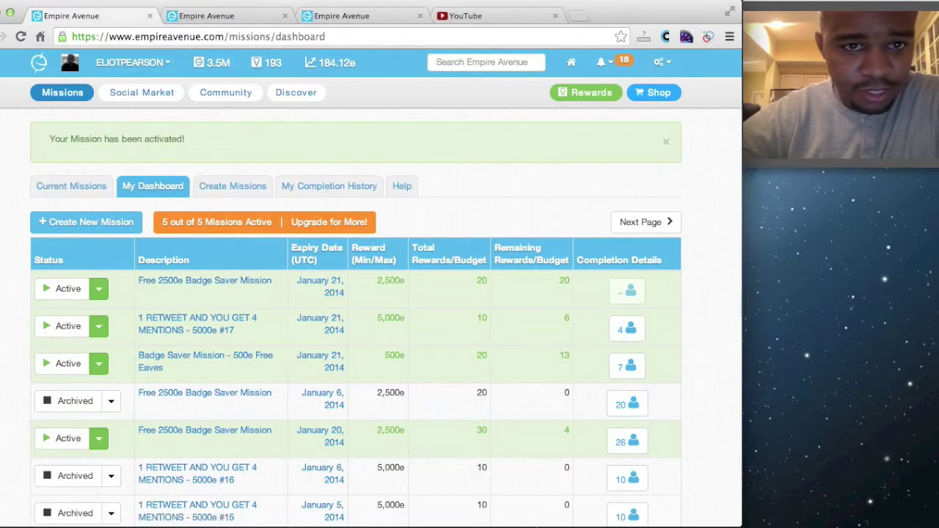
left_click(285, 15)
- Close the extra tabs and reload the dashboard, showing five of five missions active
left_click(286, 16)
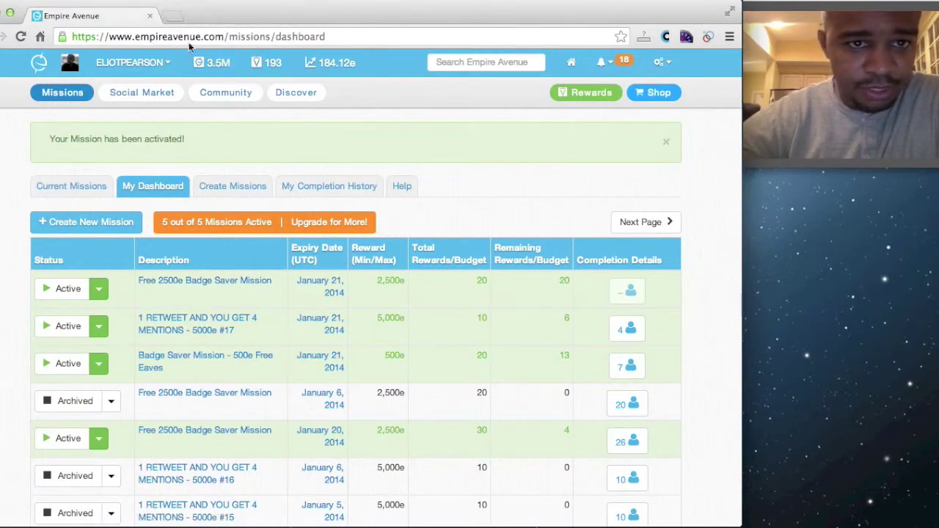
left_click(21, 39)
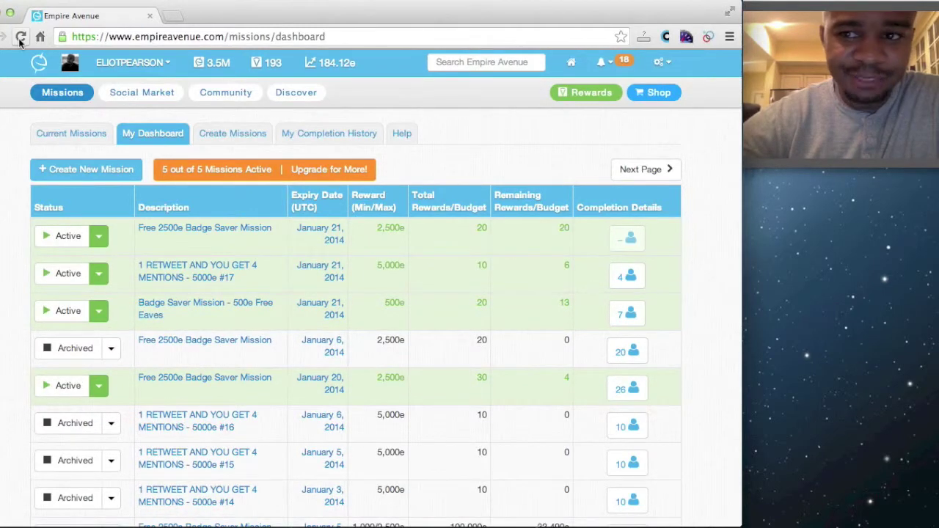
left_click(21, 37)
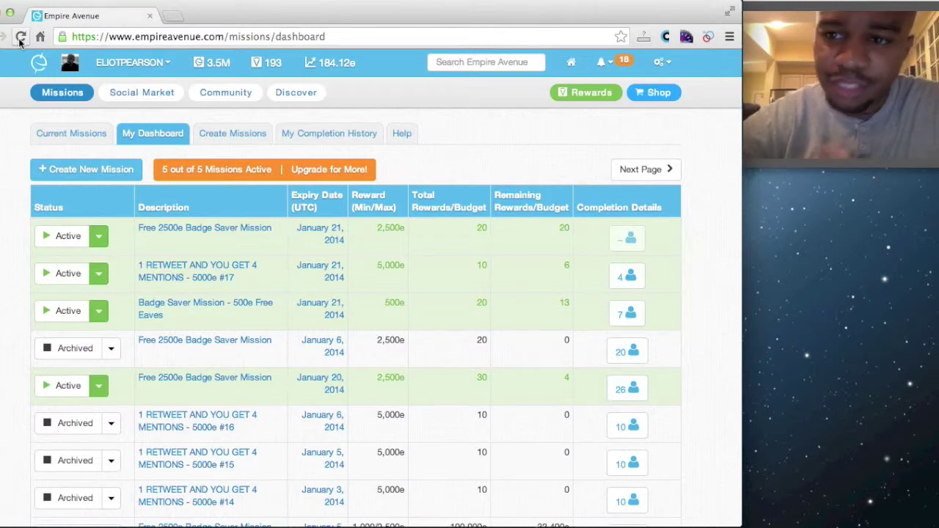
- Reload the missions dashboard to check the Free 2500e Badge Saver Mission's completion count
left_click(20, 36)
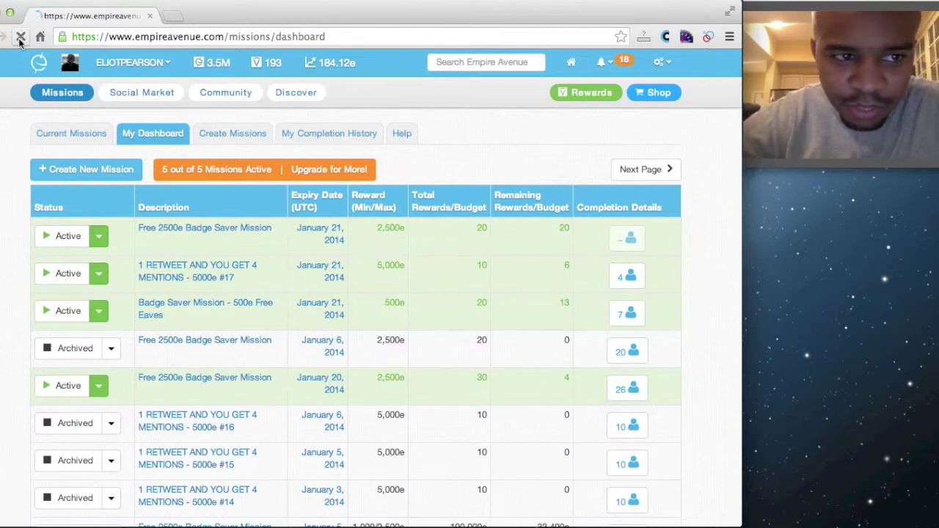